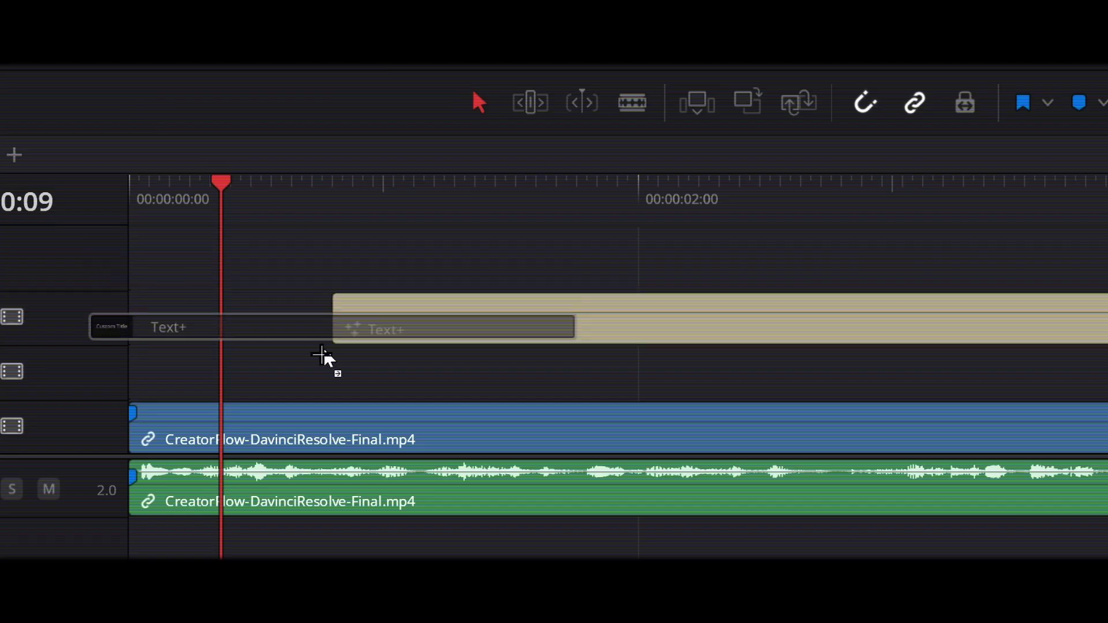
# Step: Drop a Text+ title onto the empty track directly above the CreatorFlow clip and enter its text
pyautogui.moveTo(323, 359); pyautogui.dragTo(141, 388)
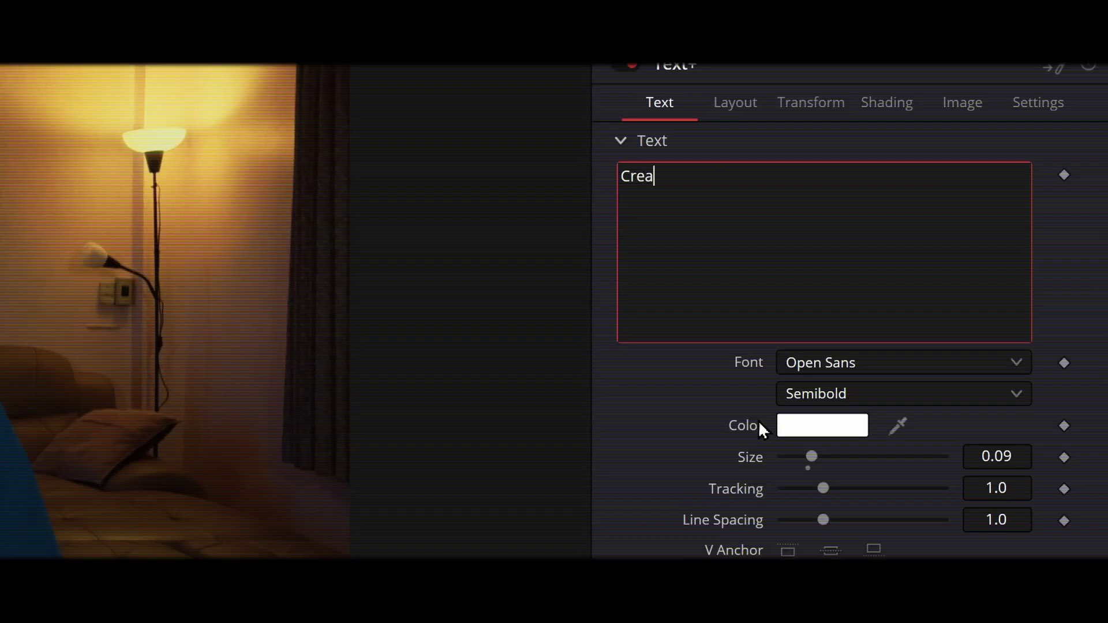
pyautogui.write('torF')
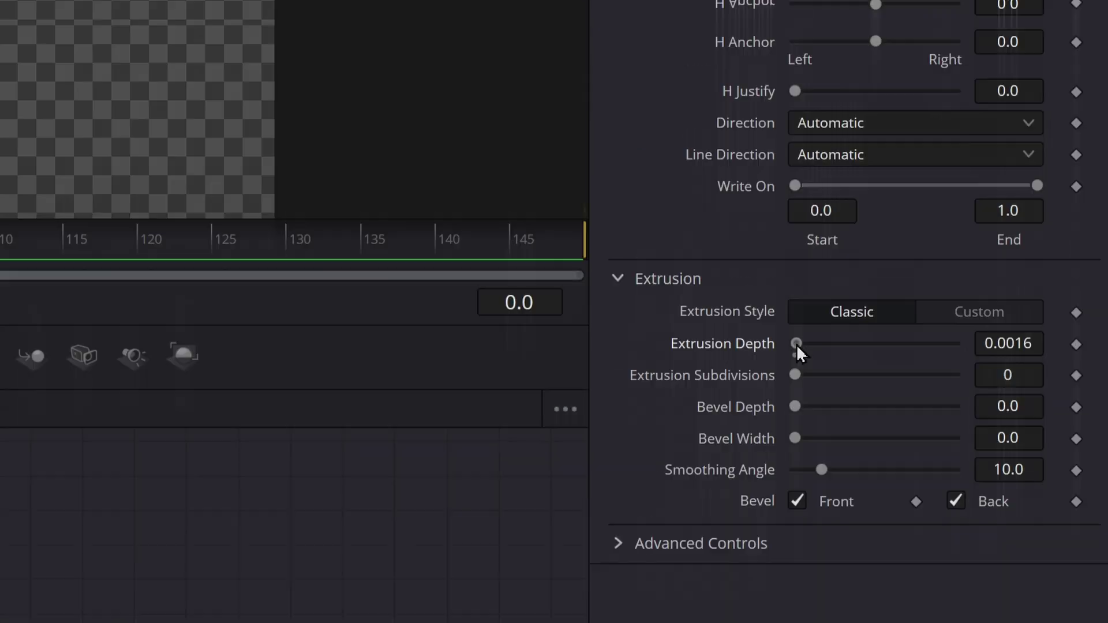
# Step: Deepen the 3D text's extrusion to 0.2 and change its colour to orange
pyautogui.moveTo(797, 346); pyautogui.dragTo(864, 334)
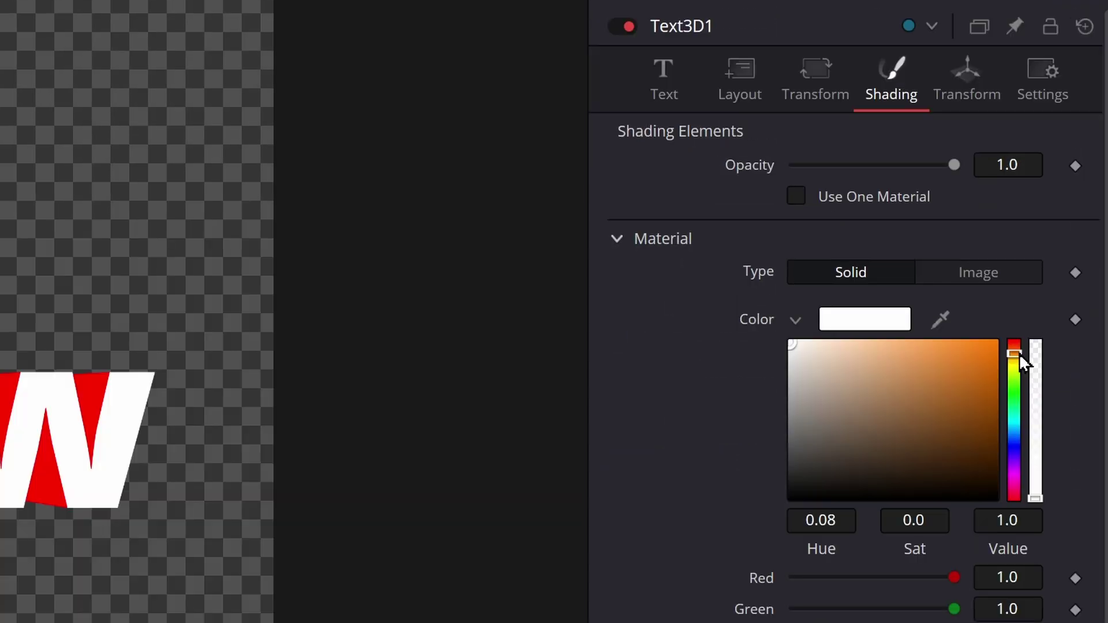
pyautogui.moveTo(995, 345); pyautogui.dragTo(1006, 319)
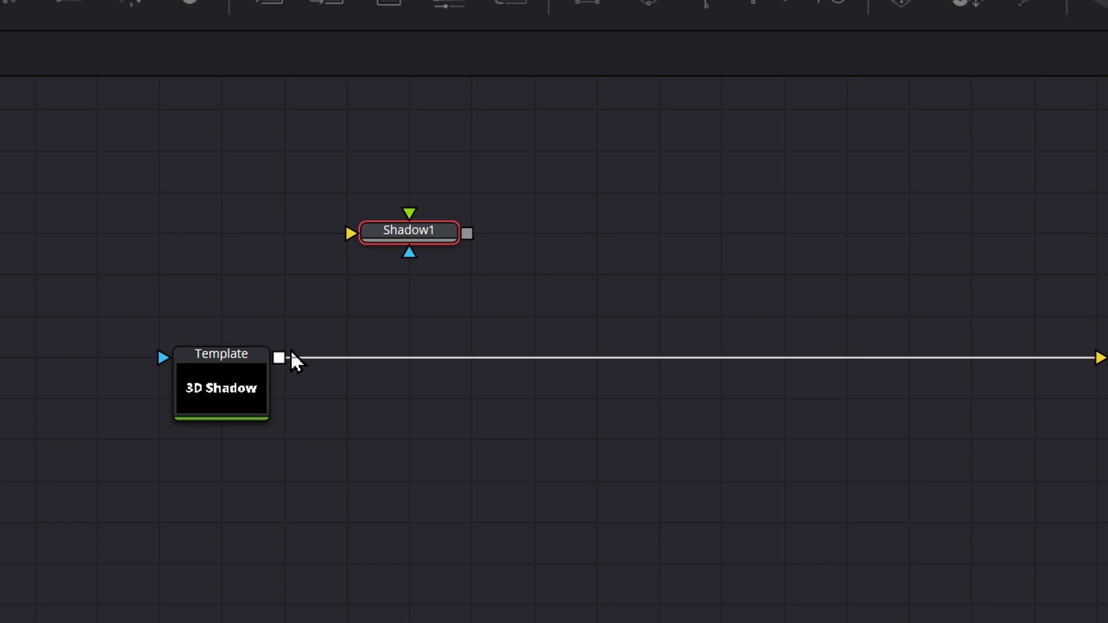
# Step: Connect Template into the Shadow node and merge the duplicated shadow with it, swapping inputs
pyautogui.moveTo(281, 358); pyautogui.dragTo(358, 247)
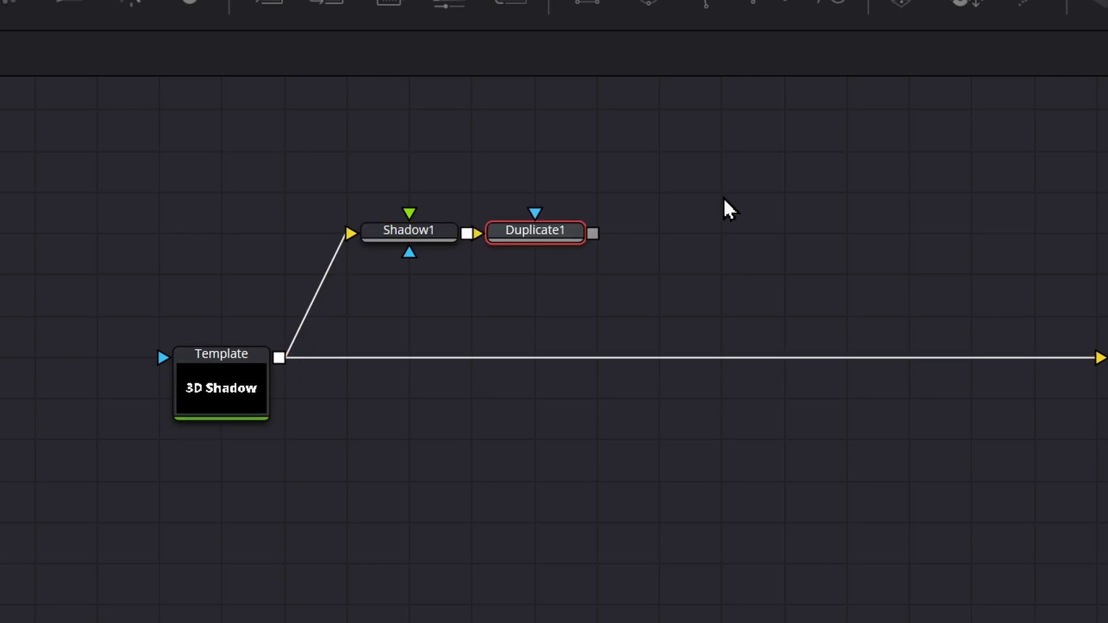
pyautogui.moveTo(278, 364); pyautogui.dragTo(278, 364)
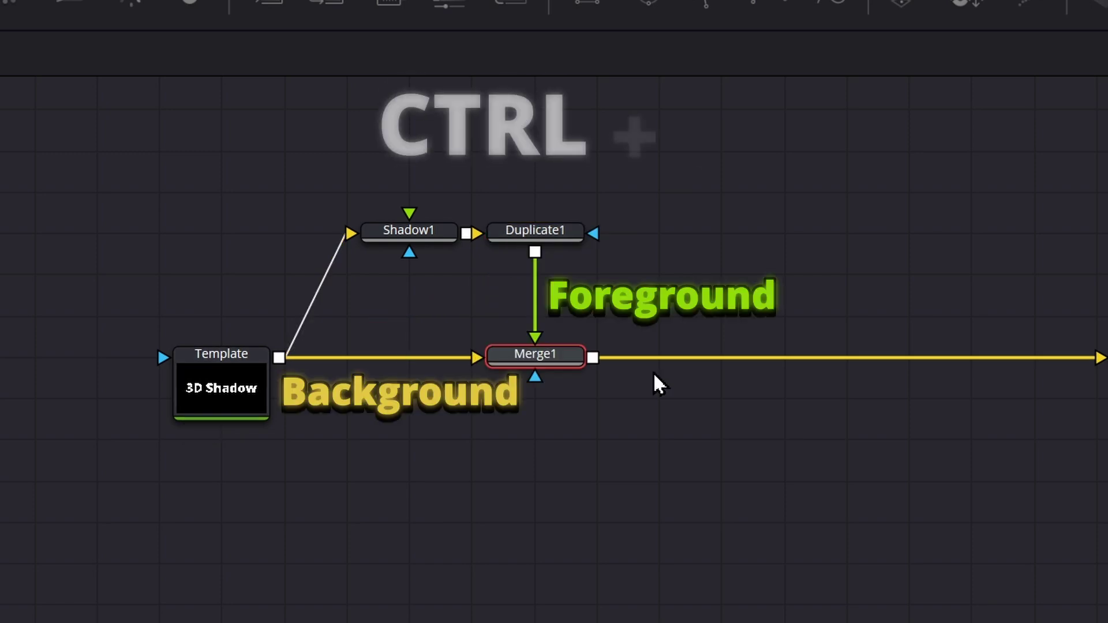
pyautogui.hotkey('ctrl', 't')
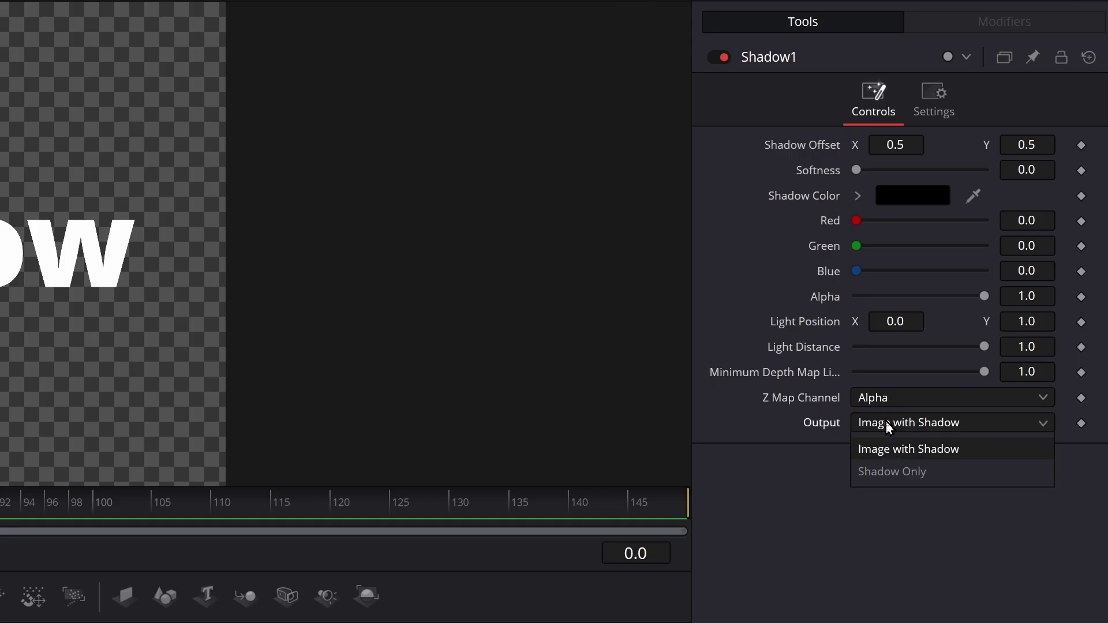
# Step: Set the shadow to Shadow Only with 50 copies and a red shadow colour
pyautogui.click(882, 469)
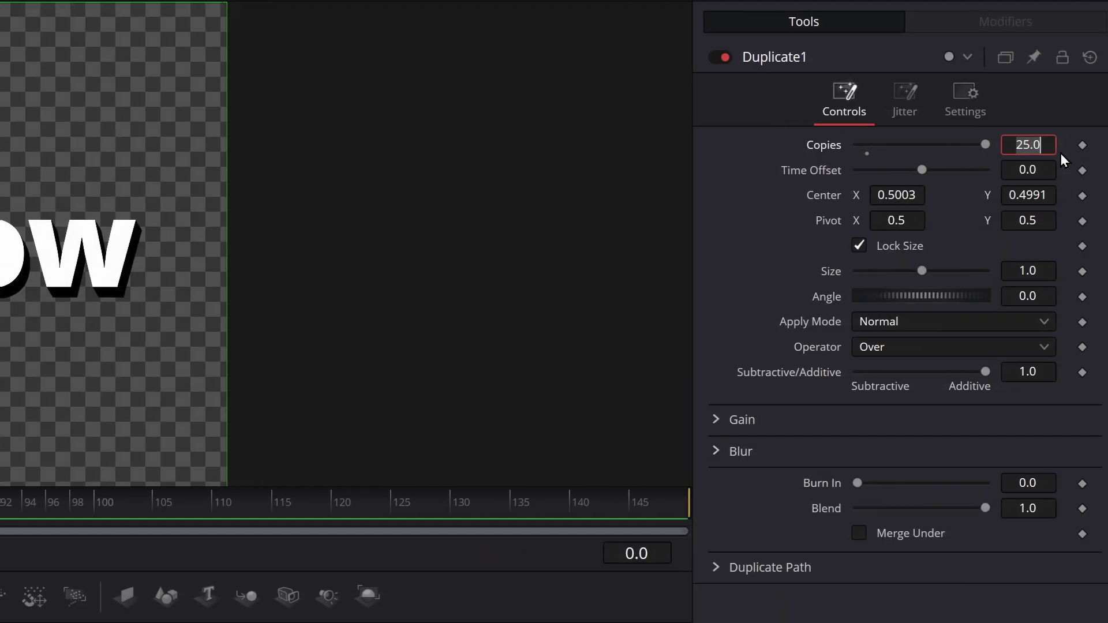
pyautogui.write('50')
pyautogui.press('Return')
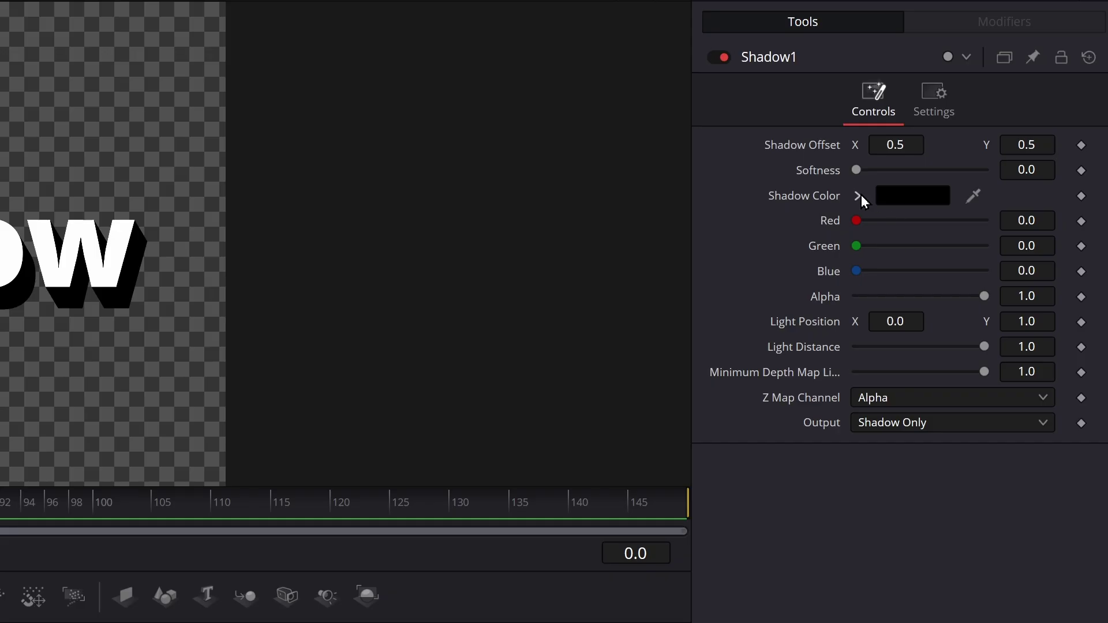
pyautogui.click(858, 196)
pyautogui.click(1017, 215)
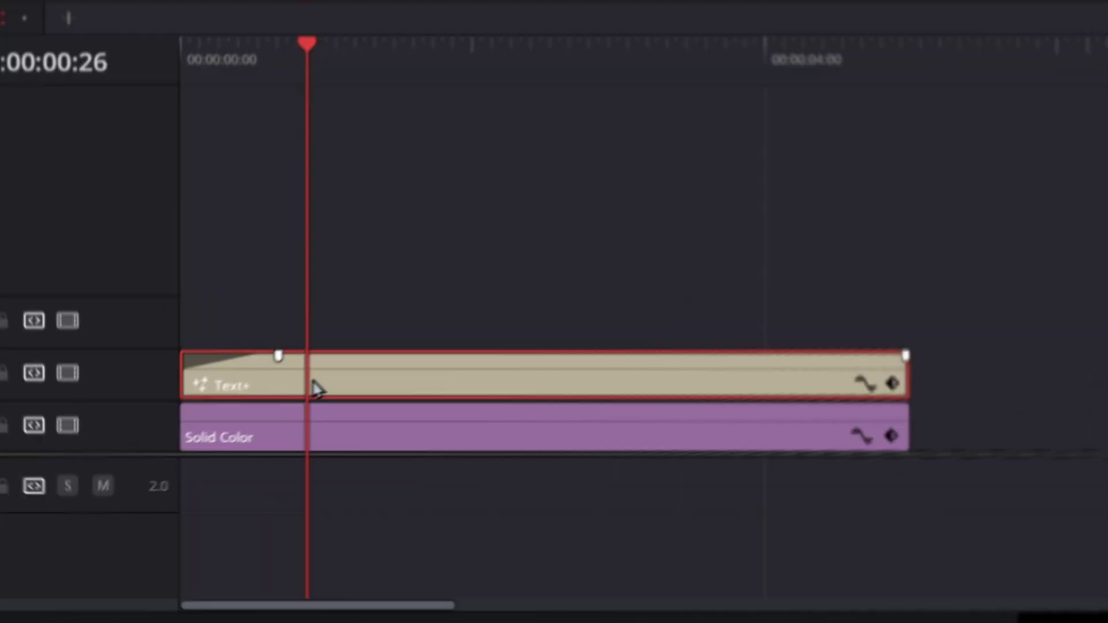
# Step: Copy the Text+ clip onto track V2 above the solid-colour background
pyautogui.moveTo(317, 389); pyautogui.dragTo(448, 313)
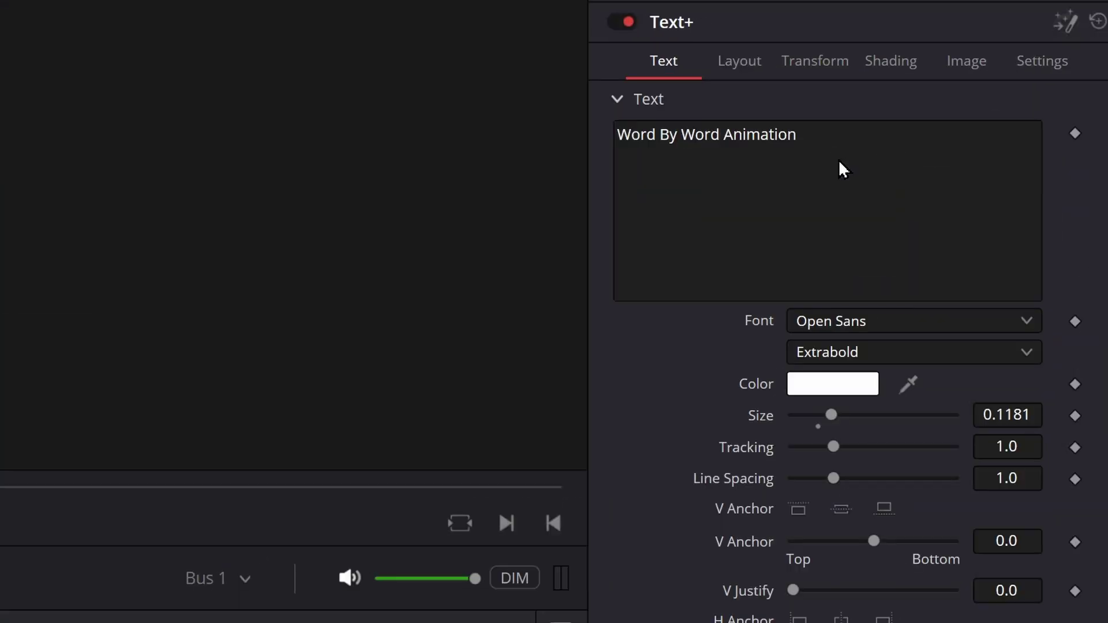
# Step: Add a Follower modifier to the title text with character order set to Manual Curve
pyautogui.rightClick(999, 167)
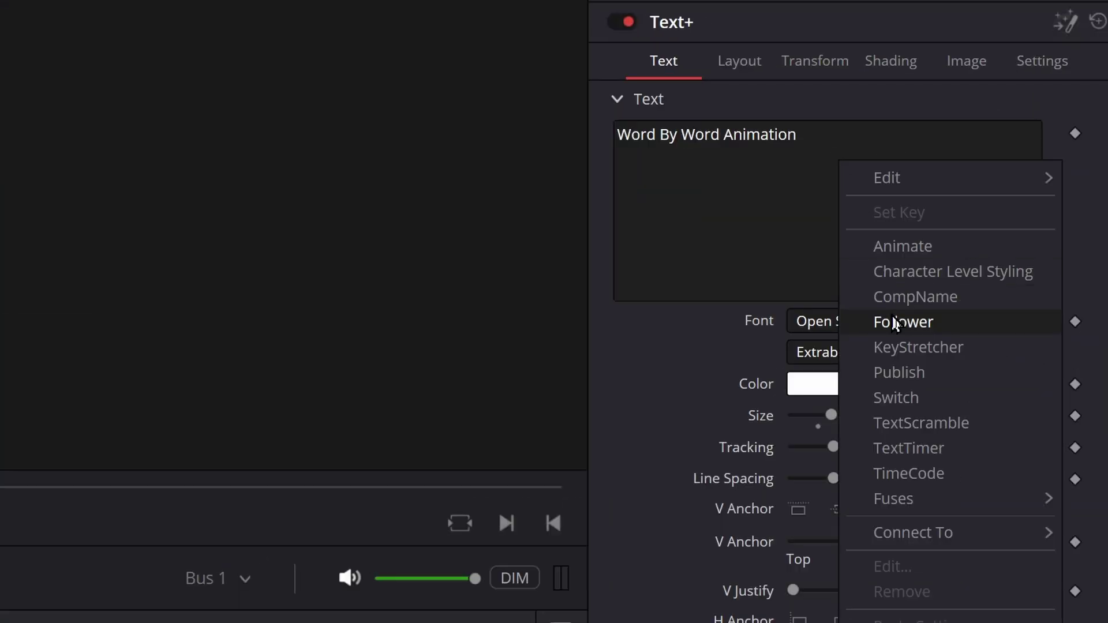
pyautogui.click(1008, 227)
pyautogui.click(1048, 64)
pyautogui.click(1027, 138)
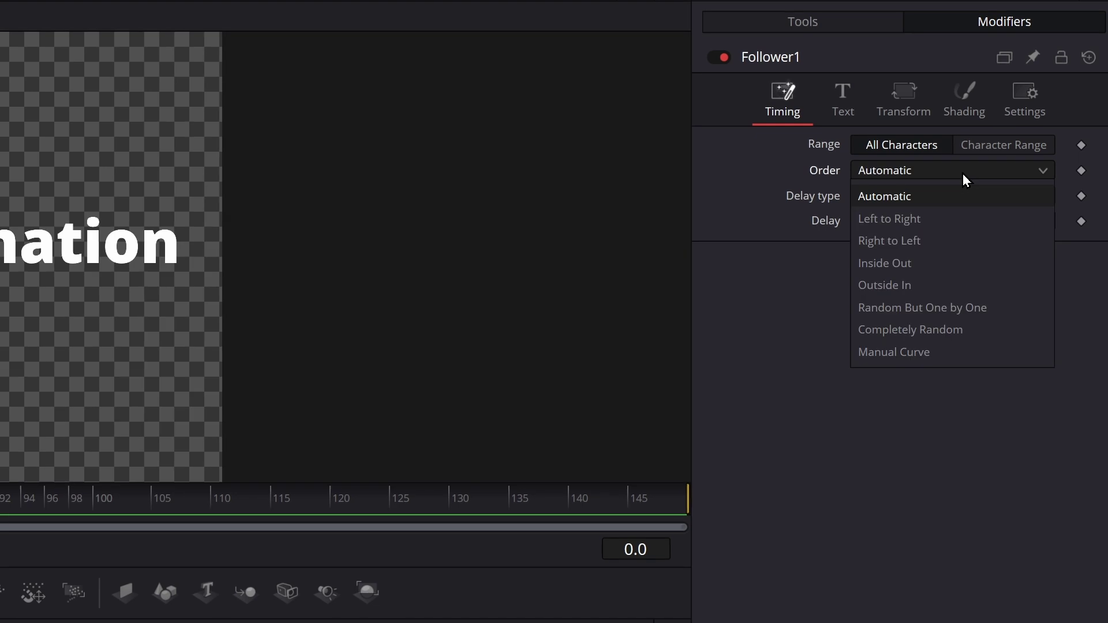
pyautogui.click(920, 353)
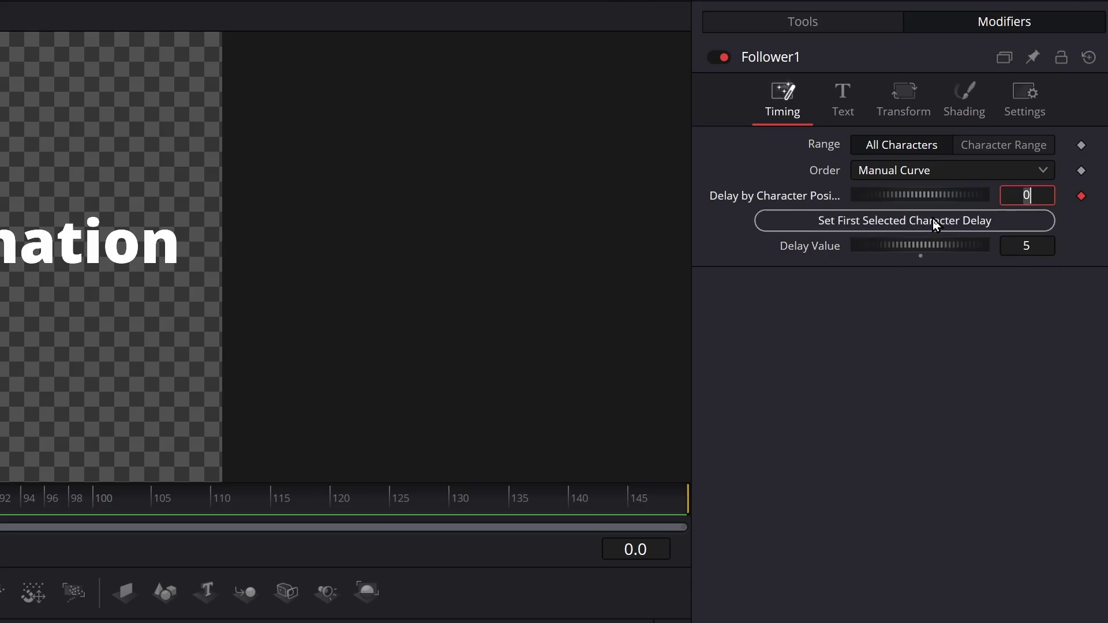
# Step: Keep the first word at delay 0 and give the second word a delay of 10
pyautogui.press('Return')
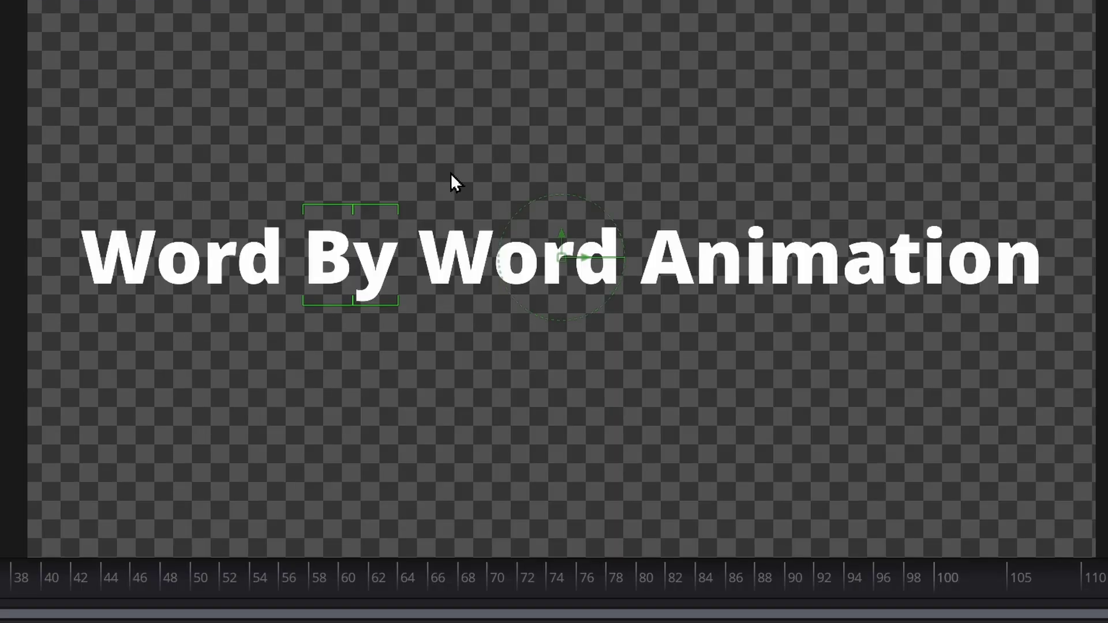
pyautogui.moveTo(451, 172); pyautogui.dragTo(607, 365)
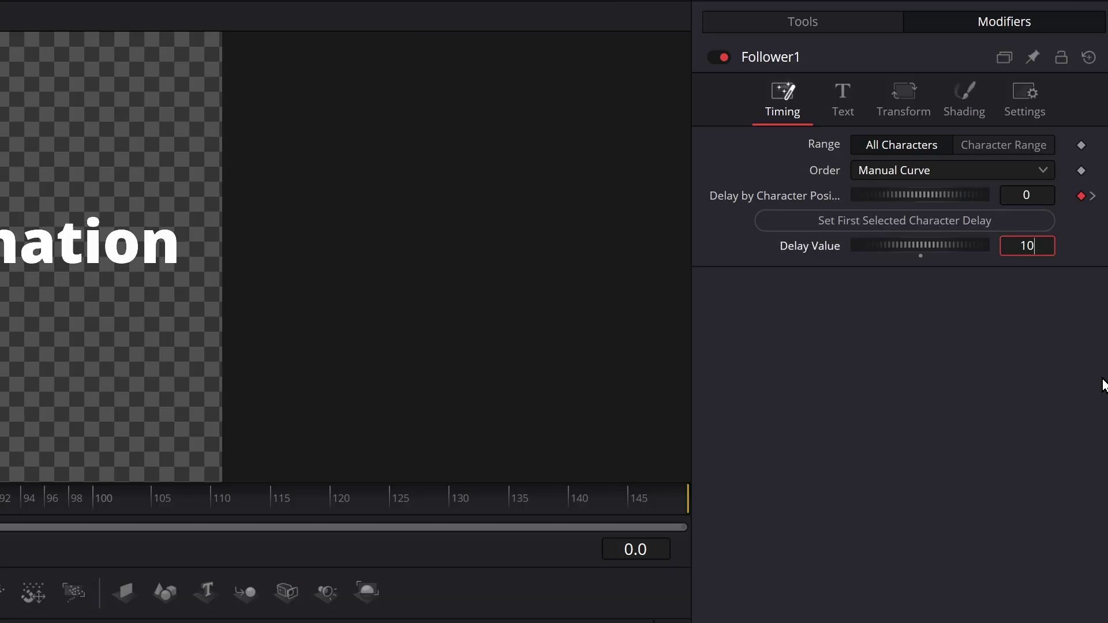
pyautogui.click(958, 216)
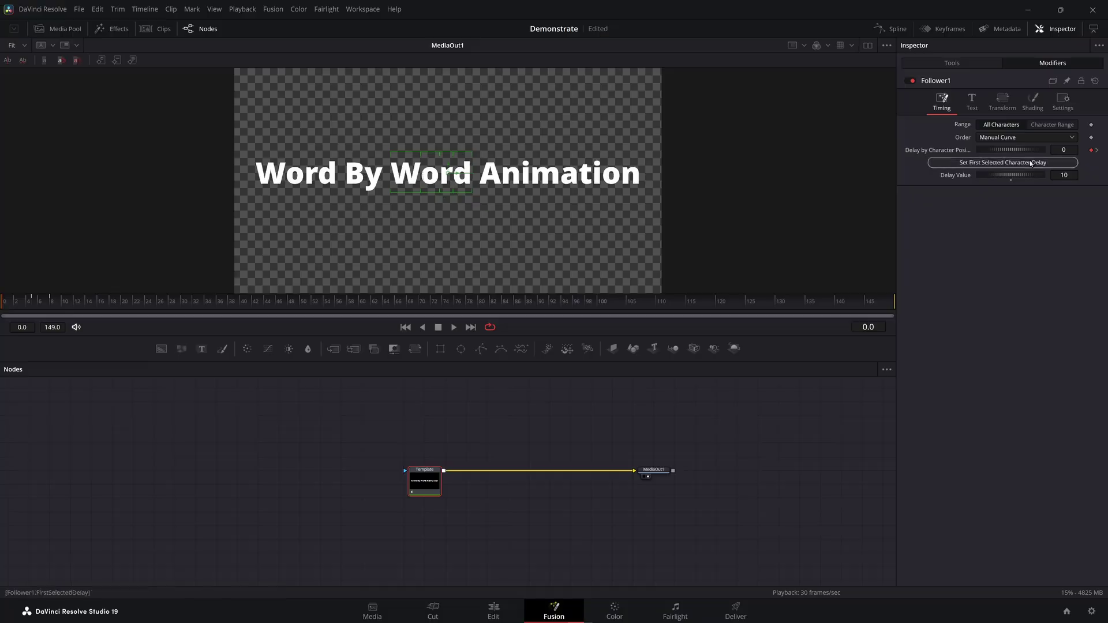
# Step: Set the delay for the word Animation and make the delay curve stepped
pyautogui.moveTo(481, 138); pyautogui.dragTo(608, 203)
pyautogui.click(895, 30)
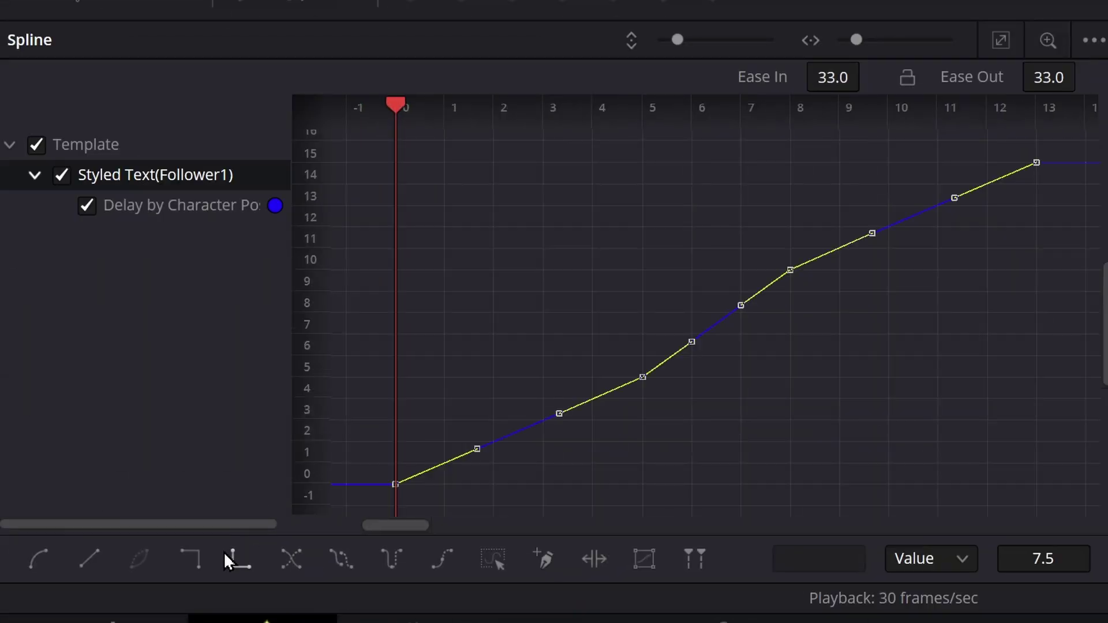
pyautogui.click(197, 564)
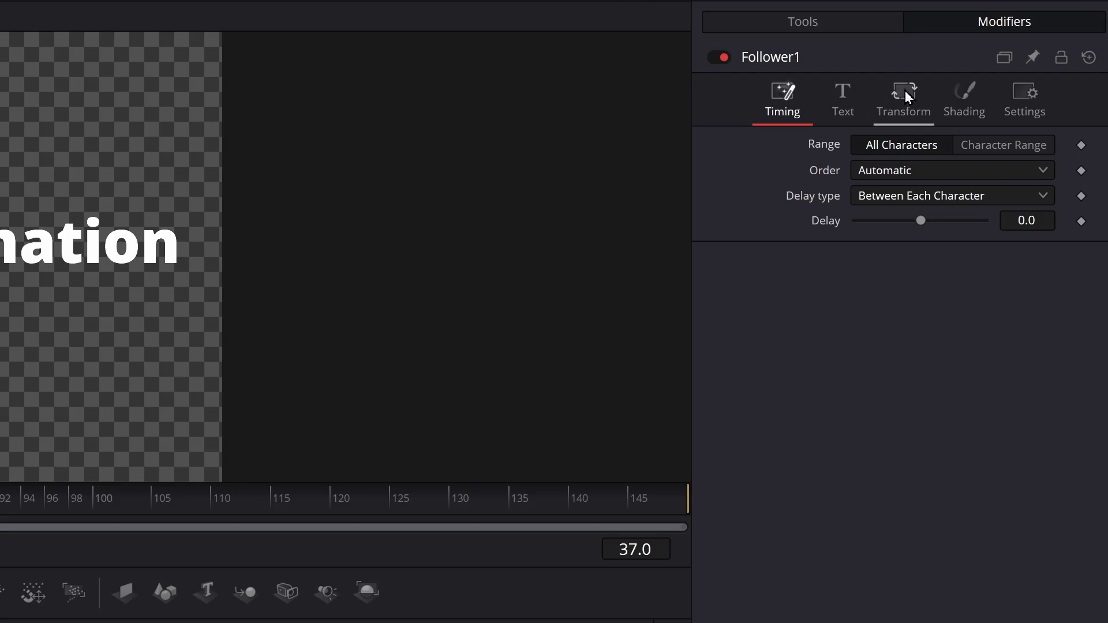
# Step: Make the Follower act on whole words, keyframe the Offset, and smooth its keys
pyautogui.click(905, 92)
pyautogui.click(889, 168)
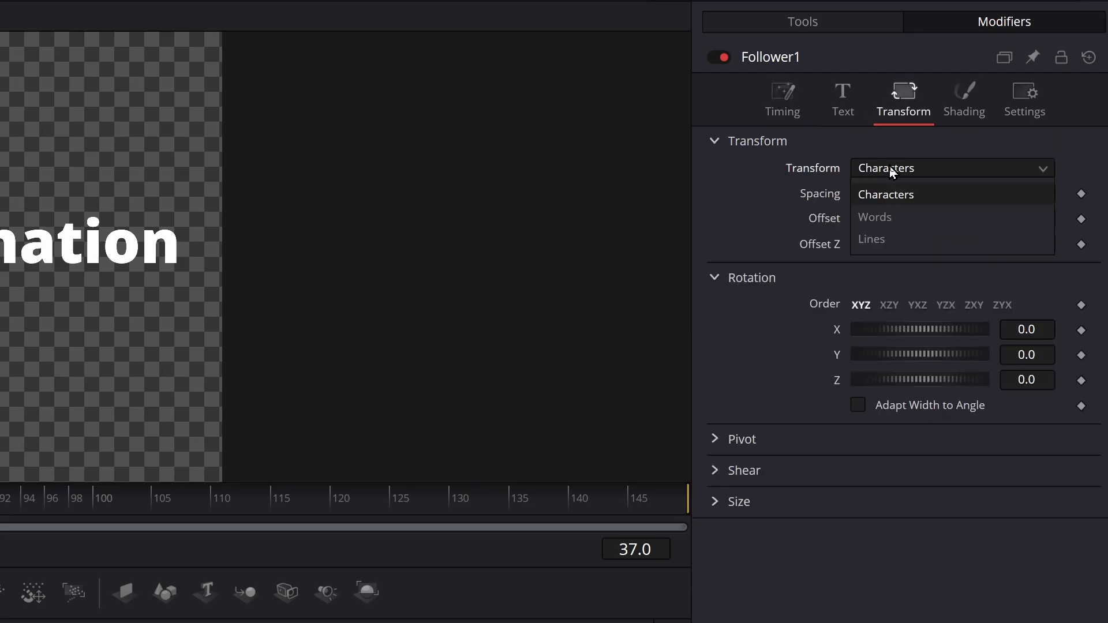
pyautogui.click(885, 216)
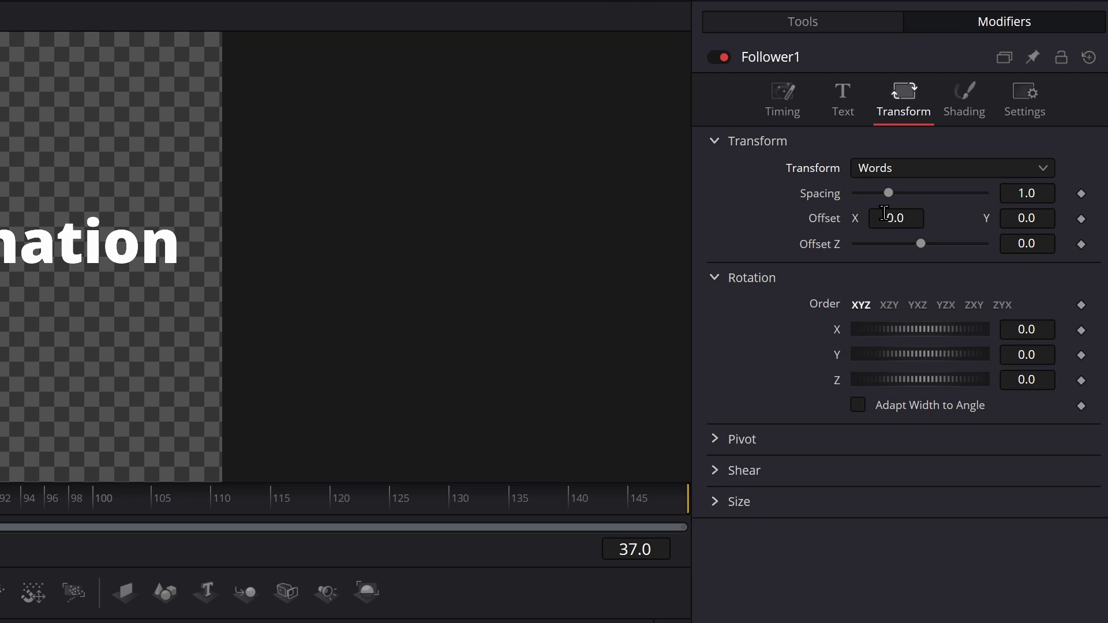
pyautogui.click(1083, 219)
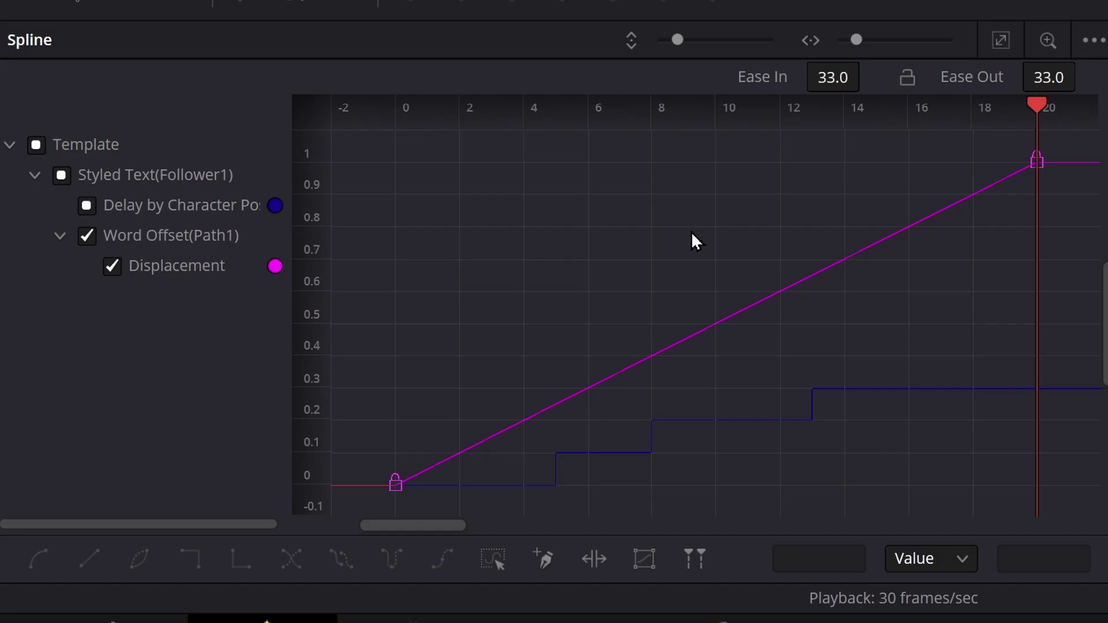
pyautogui.hotkey('ctrl', 'a')
pyautogui.press('s')
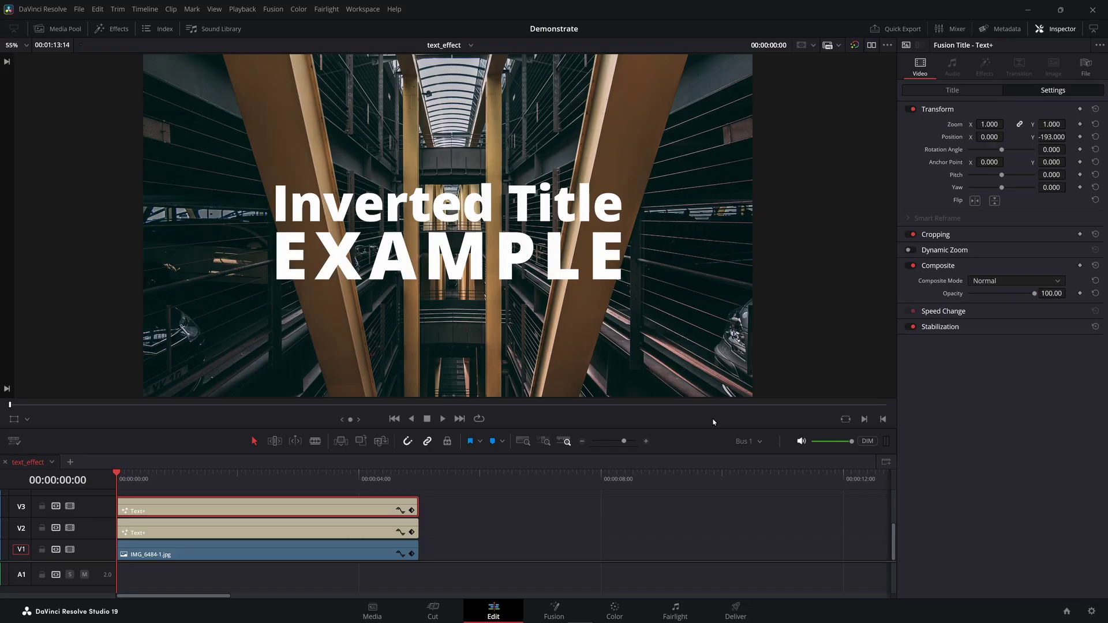
# Step: Set the top title's Composite Mode to Difference so it inverts the photo behind it
pyautogui.click(1000, 281)
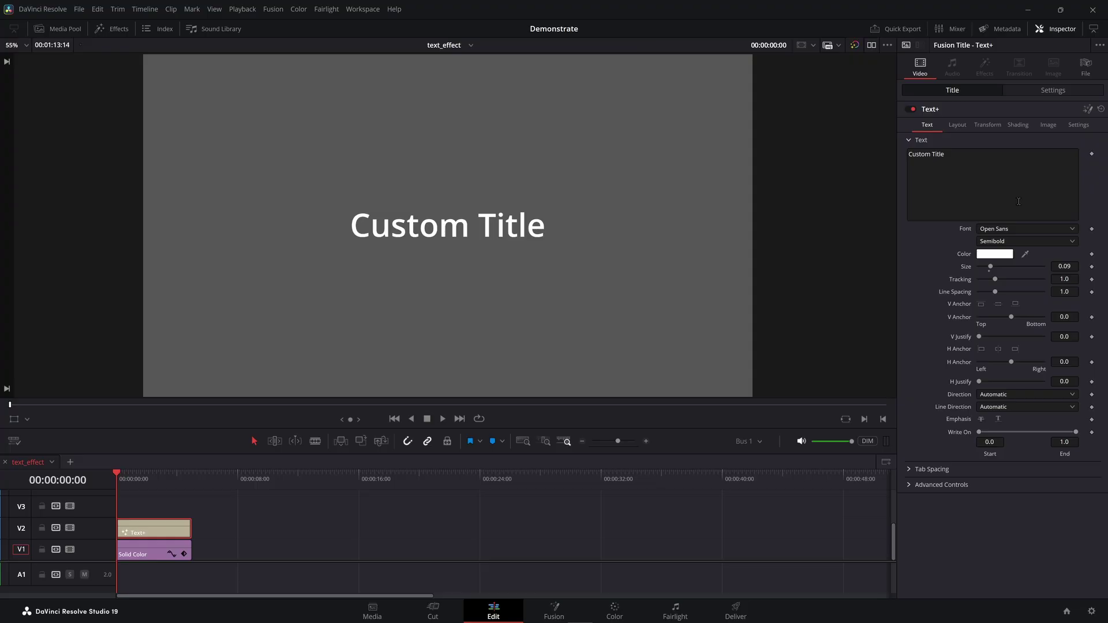
# Step: Replace the title text with a TimeCode counter showing frames only, and adjust its size
pyautogui.rightClick(1018, 201)
pyautogui.click(1037, 297)
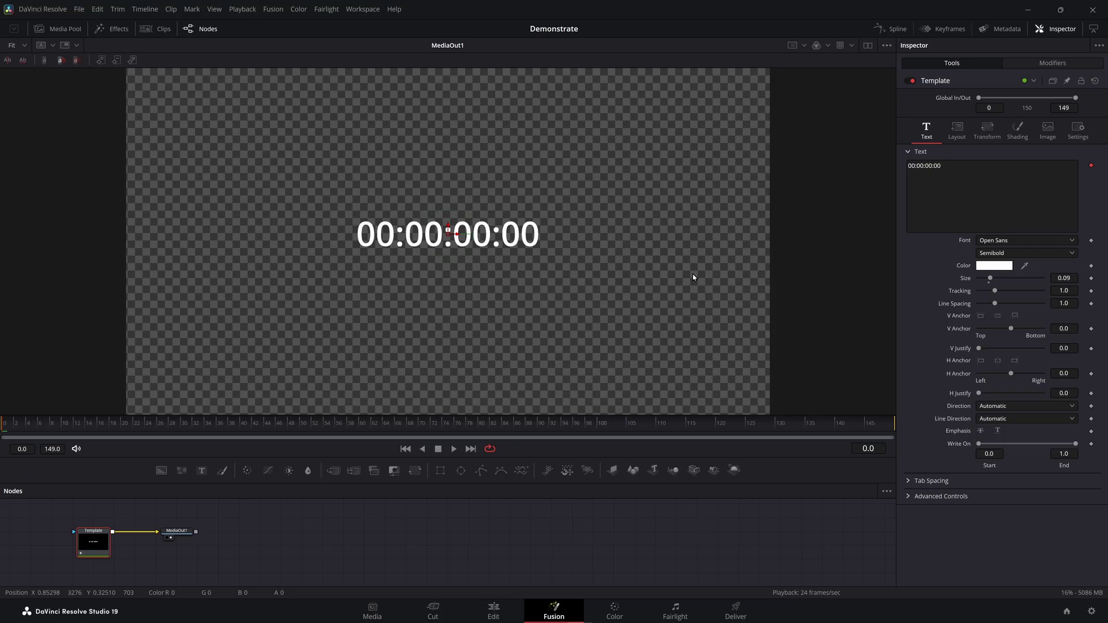
pyautogui.click(1053, 63)
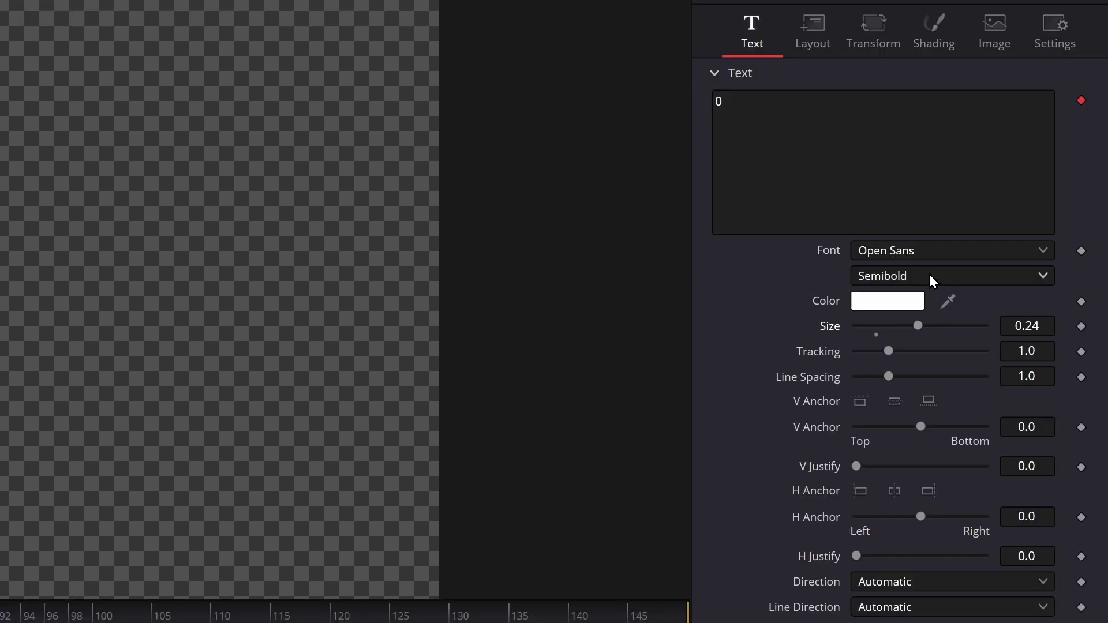
pyautogui.click(930, 276)
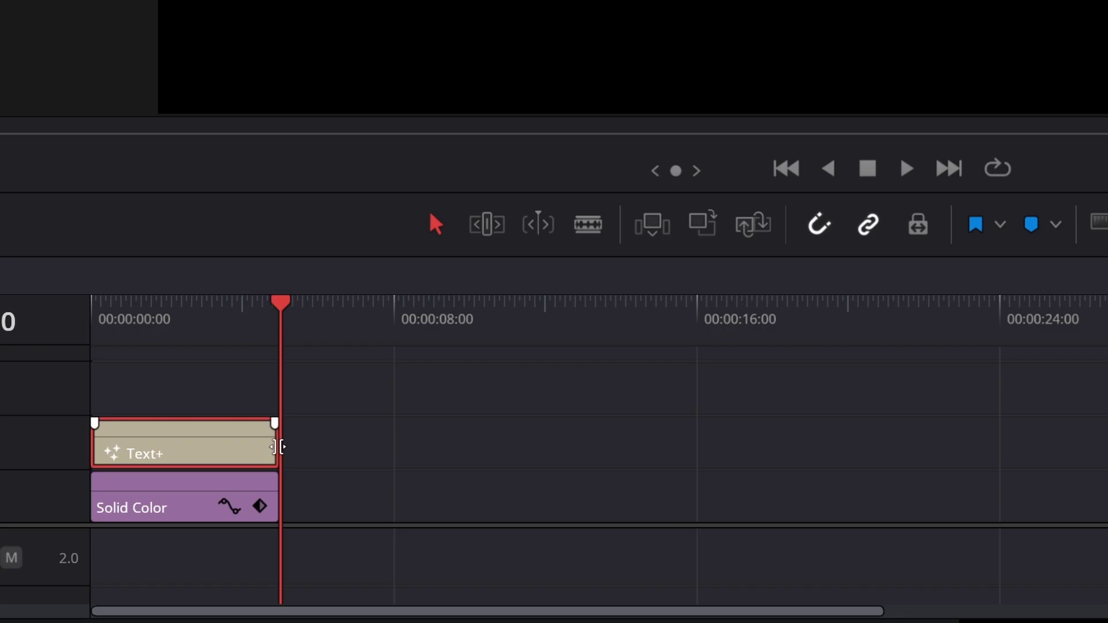
# Step: Lengthen the counter clip, nest it as compound clip 'counting', and move it earlier
pyautogui.moveTo(282, 446); pyautogui.dragTo(1102, 451)
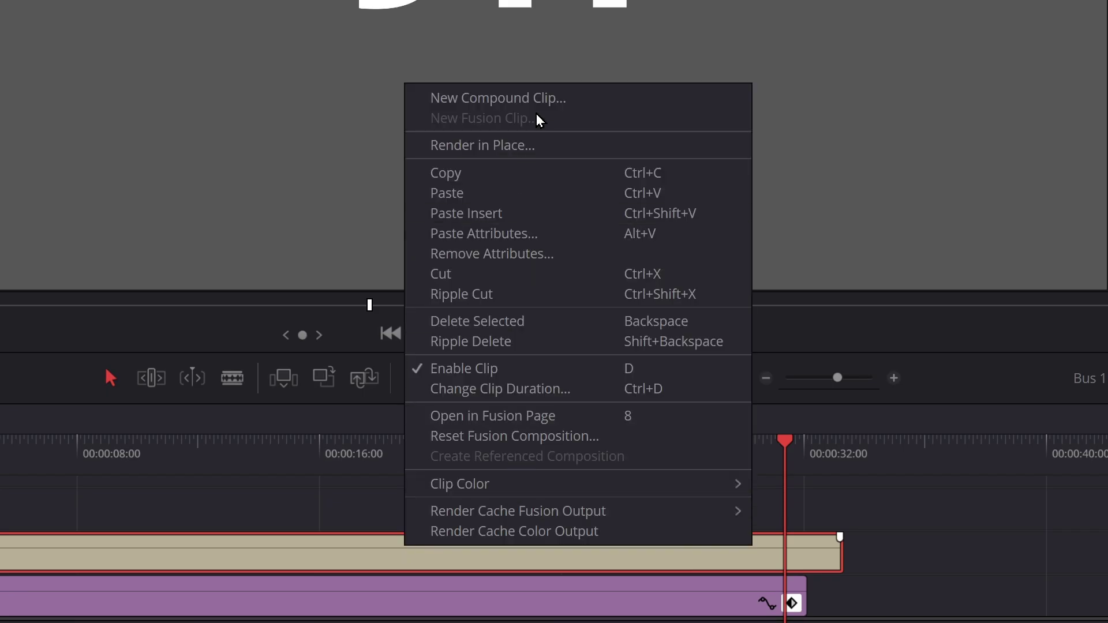
pyautogui.click(543, 99)
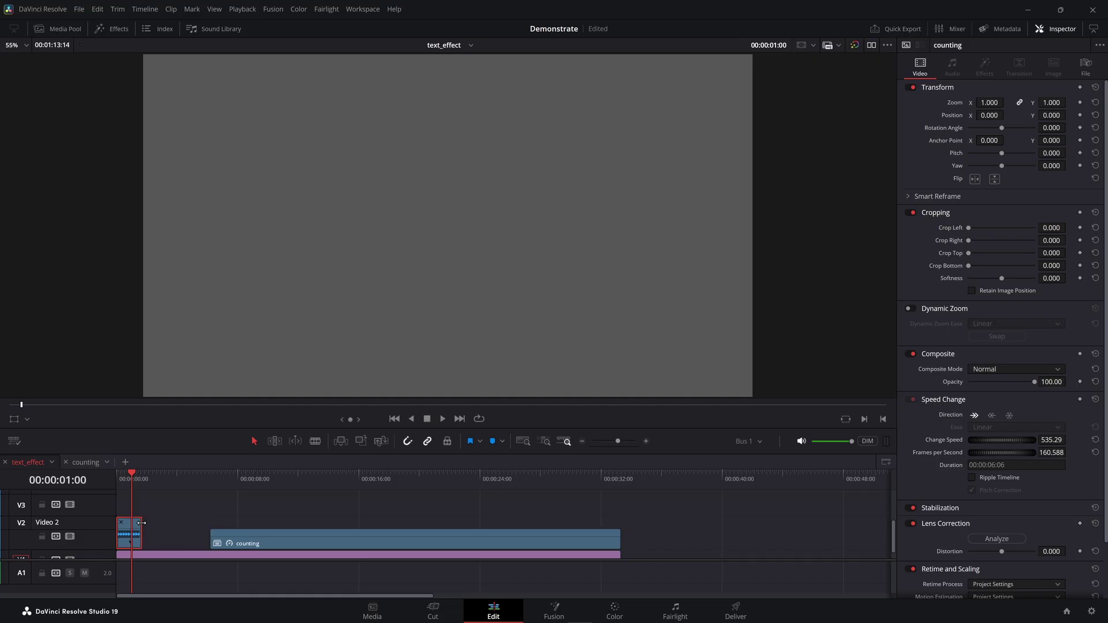
pyautogui.moveTo(234, 542); pyautogui.dragTo(171, 542)
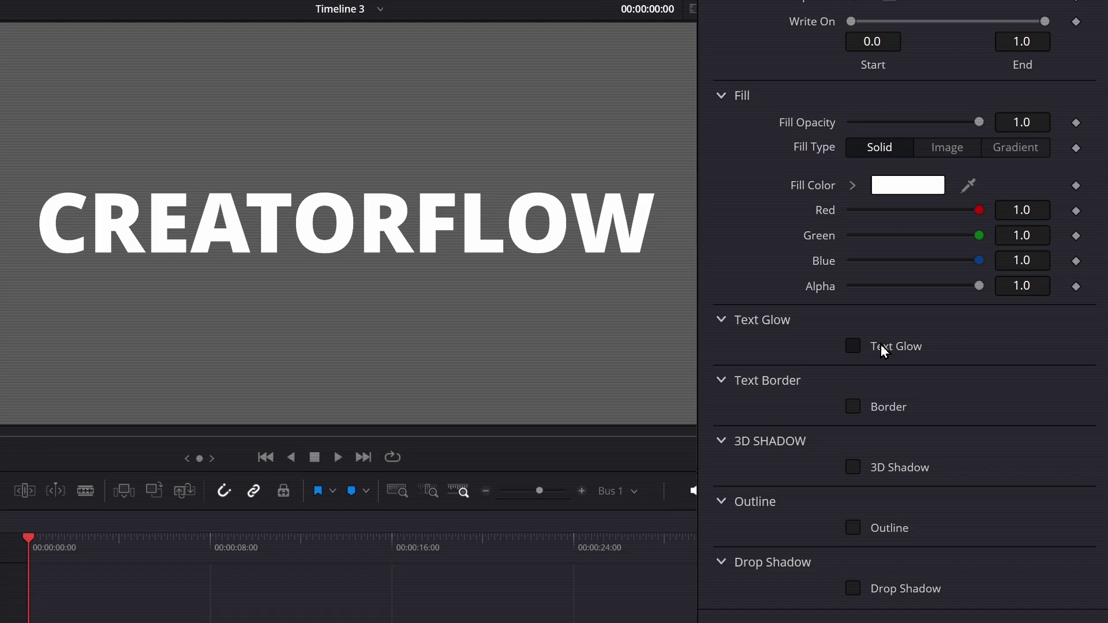
# Step: Give CREATORFLOW Text Glow, a thicker Border, and a 3D Shadow with increased Length
pyautogui.click(881, 346)
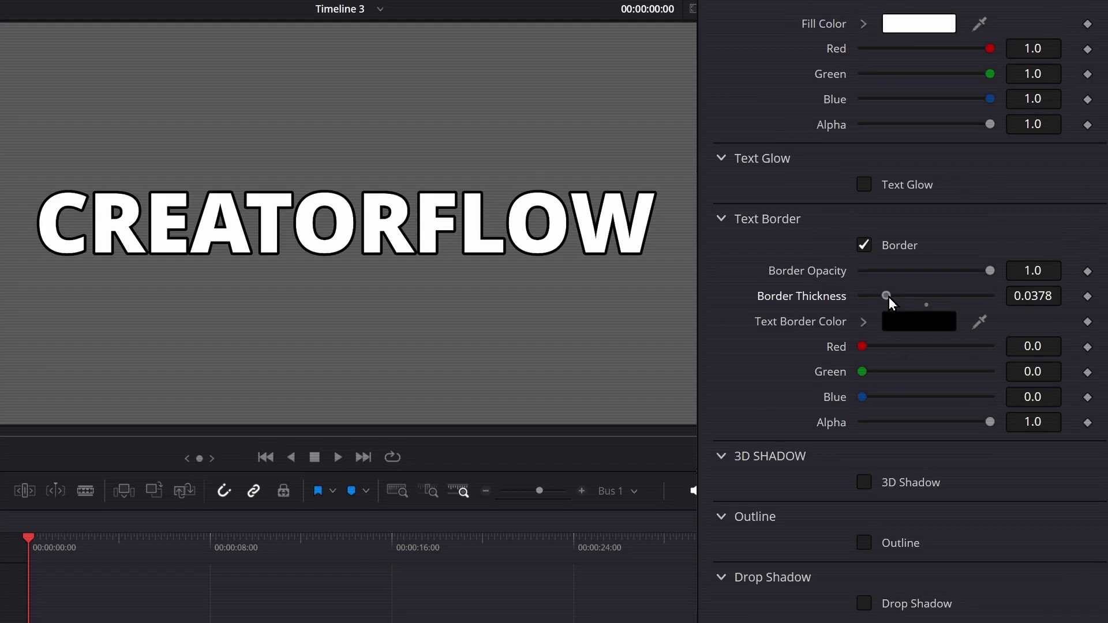
pyautogui.moveTo(889, 297); pyautogui.dragTo(967, 296)
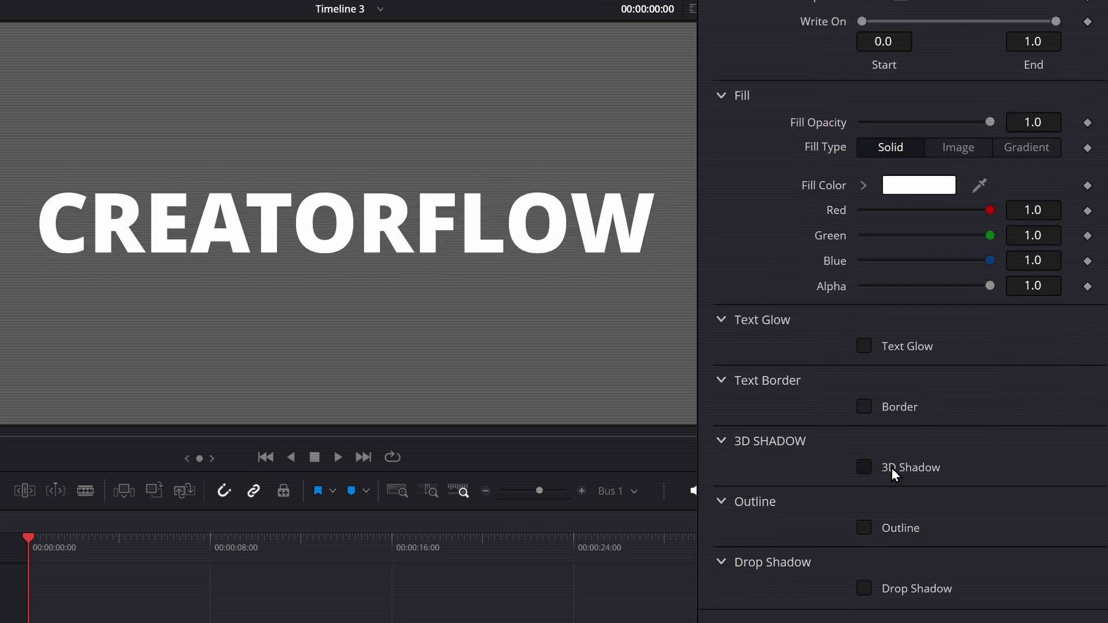
pyautogui.click(892, 468)
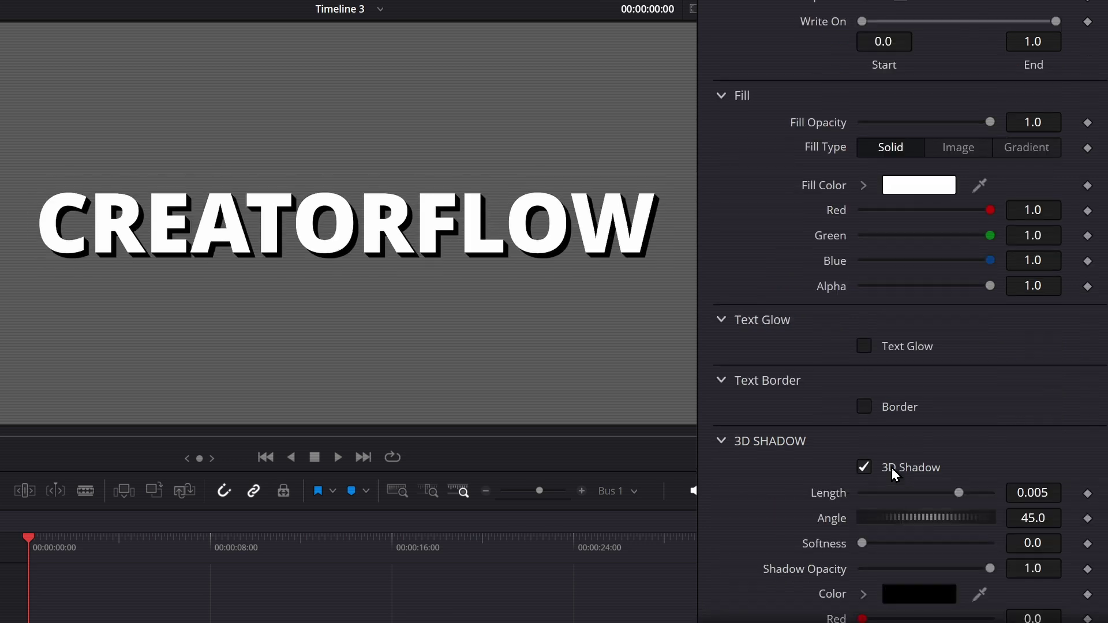
pyautogui.scroll(-1, 754, 465)
pyautogui.scroll(-2, 754, 465)
pyautogui.moveTo(958, 306); pyautogui.dragTo(940, 331)
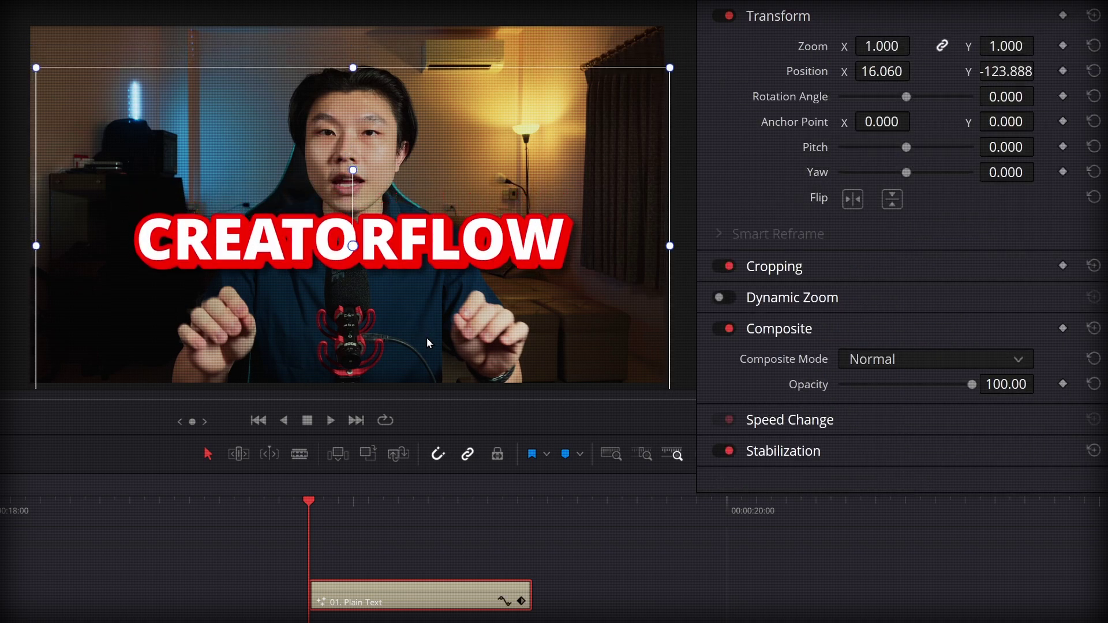
# Step: Drag the CREATORFLOW text down and to the right in the viewer
pyautogui.moveTo(427, 339); pyautogui.dragTo(431, 368)
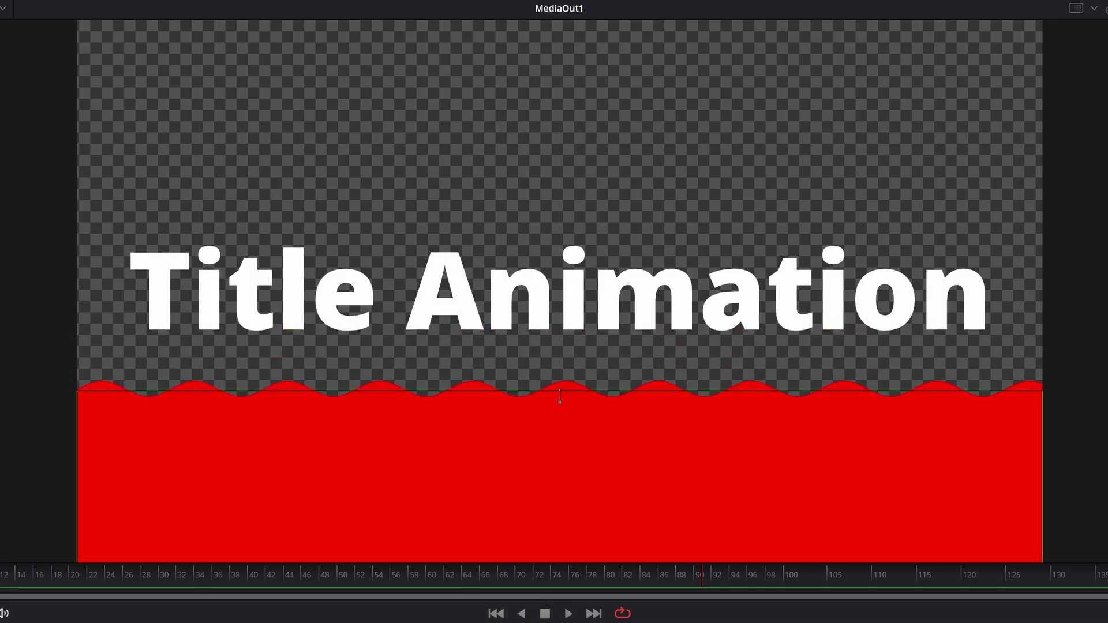
# Step: Use the title Template as the effect mask for the wave merges and recolour the third wave light blue
pyautogui.moveTo(175, 363); pyautogui.dragTo(448, 456)
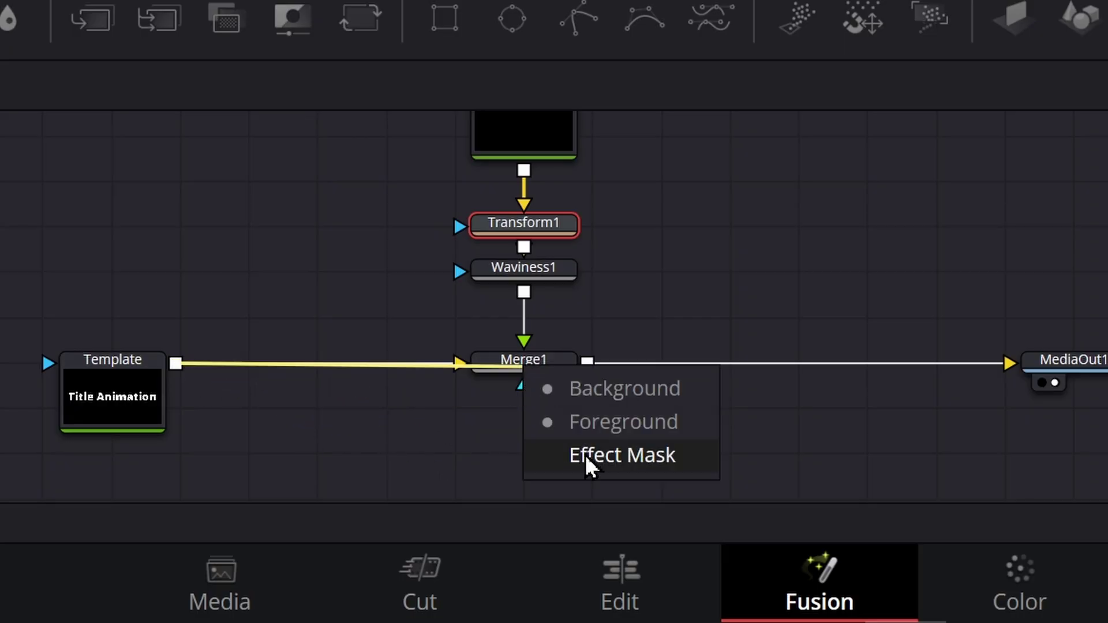
pyautogui.click(585, 455)
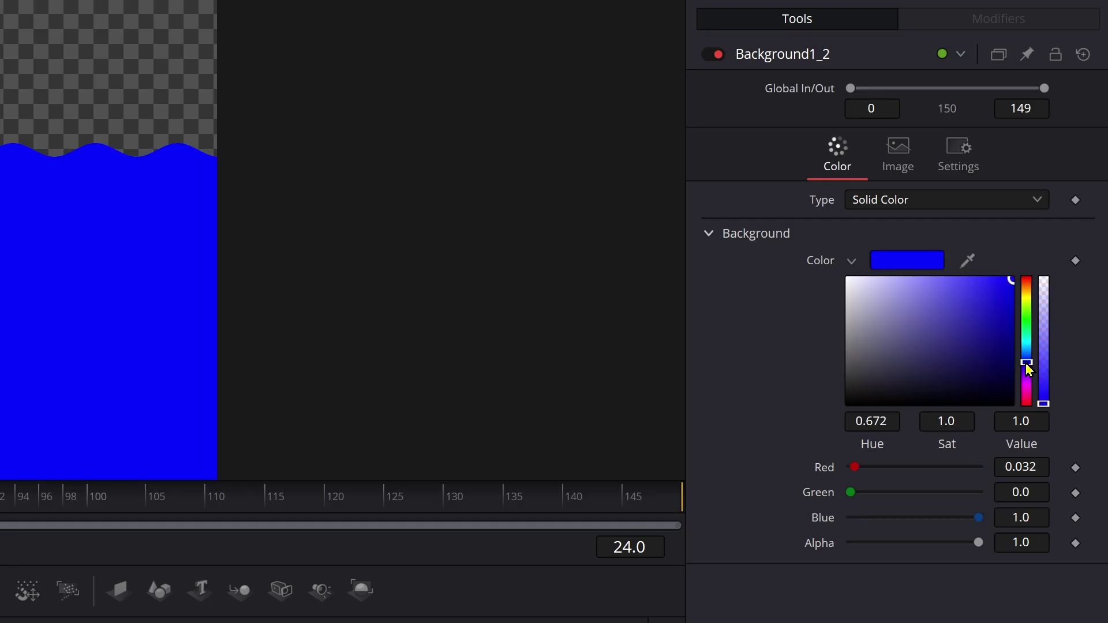
pyautogui.moveTo(1028, 367); pyautogui.dragTo(1030, 350)
# Step: Delay the later waves by about two frames and add a fully transparent Background2 into Merge1
pyautogui.click(578, 375)
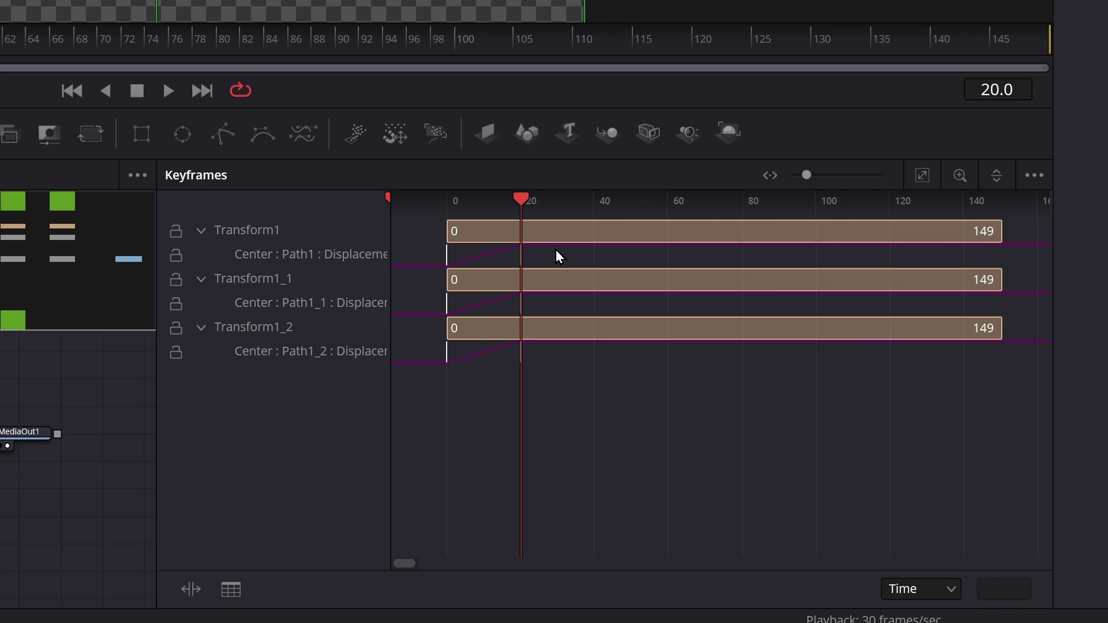
pyautogui.moveTo(448, 304); pyautogui.dragTo(454, 310)
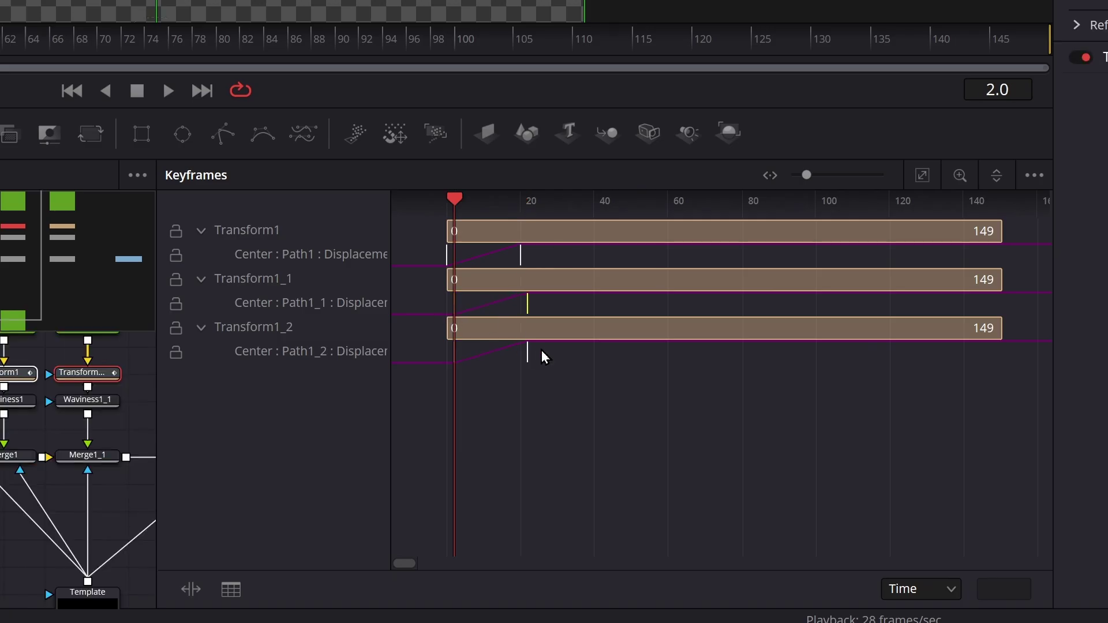
pyautogui.moveTo(556, 358); pyautogui.dragTo(459, 355)
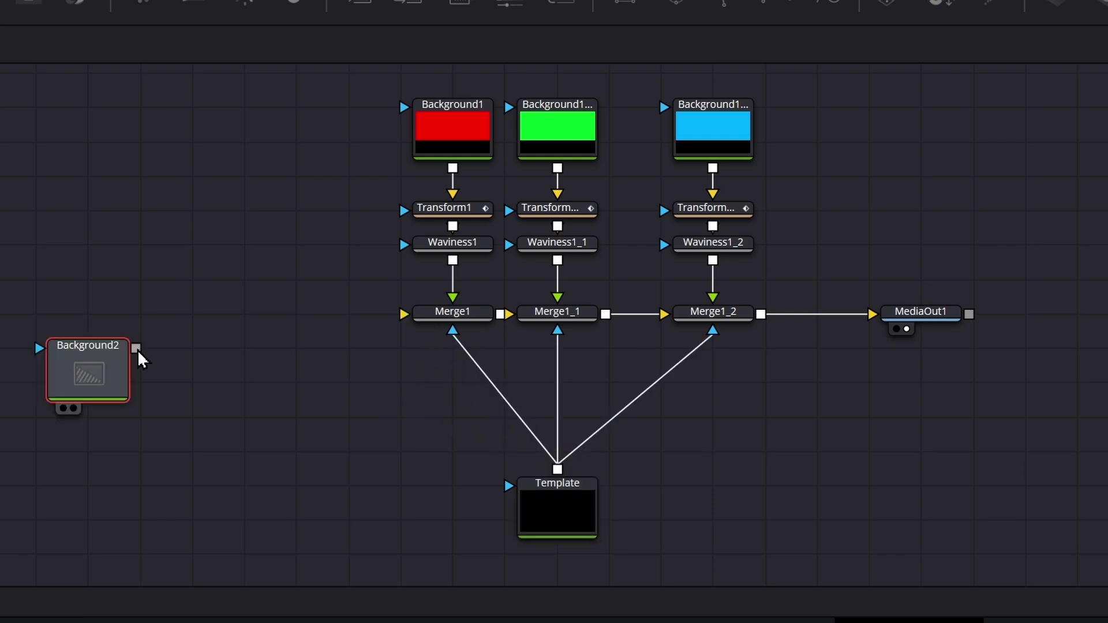
pyautogui.moveTo(136, 348); pyautogui.dragTo(401, 311)
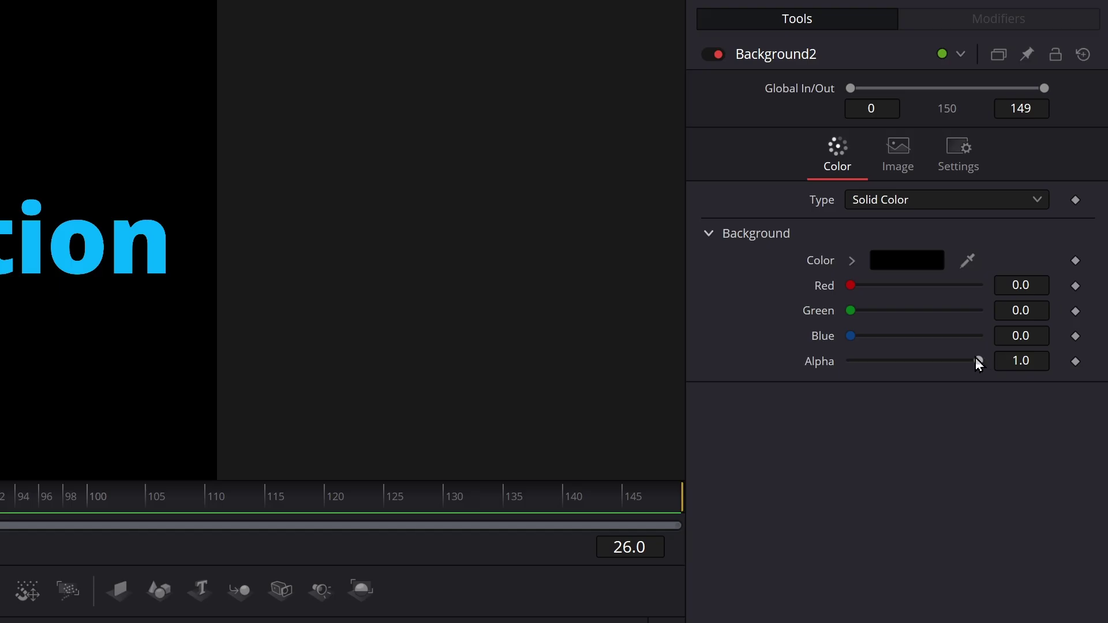
pyautogui.moveTo(980, 362); pyautogui.dragTo(849, 362)
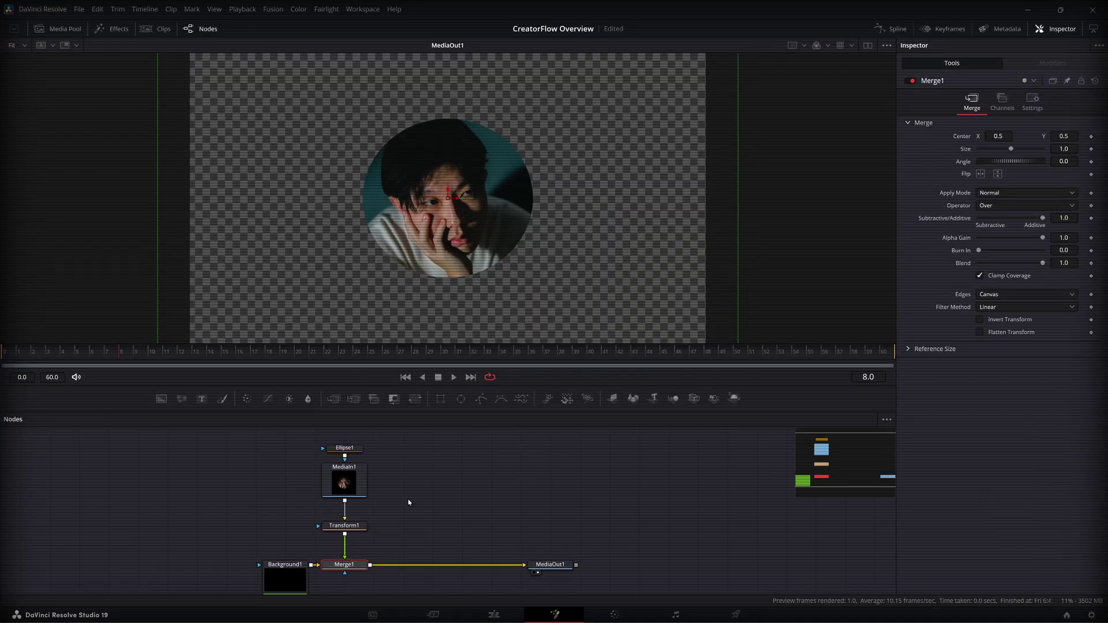
# Step: Enlarge the halftone dots slightly and raise the Pixel Screen line frequency to 8.18
pyautogui.click(371, 447)
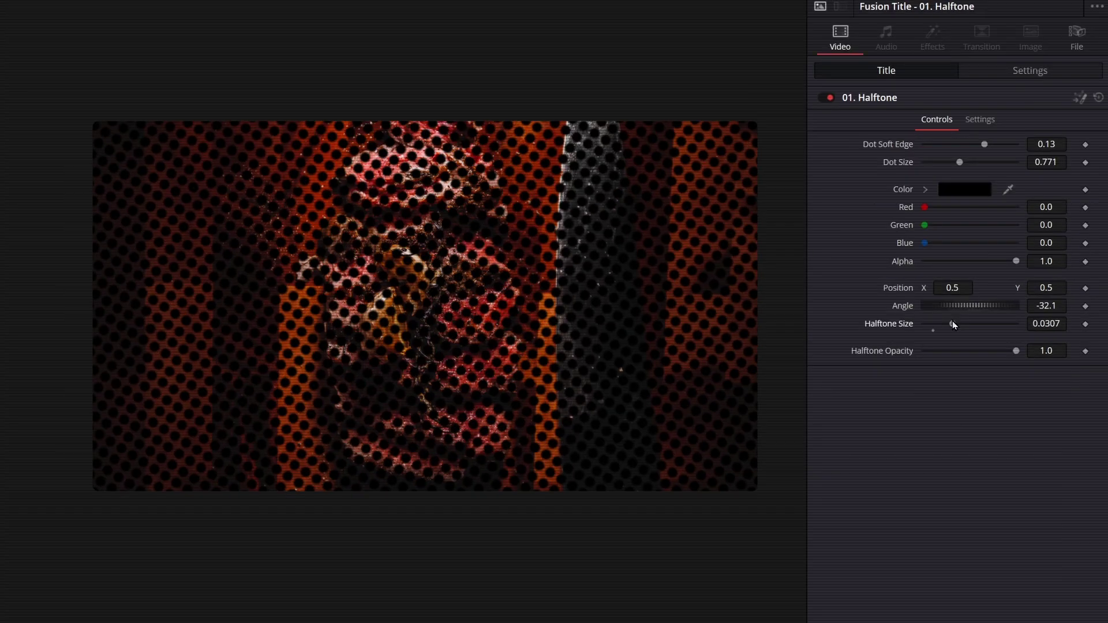
pyautogui.moveTo(953, 321); pyautogui.dragTo(961, 320)
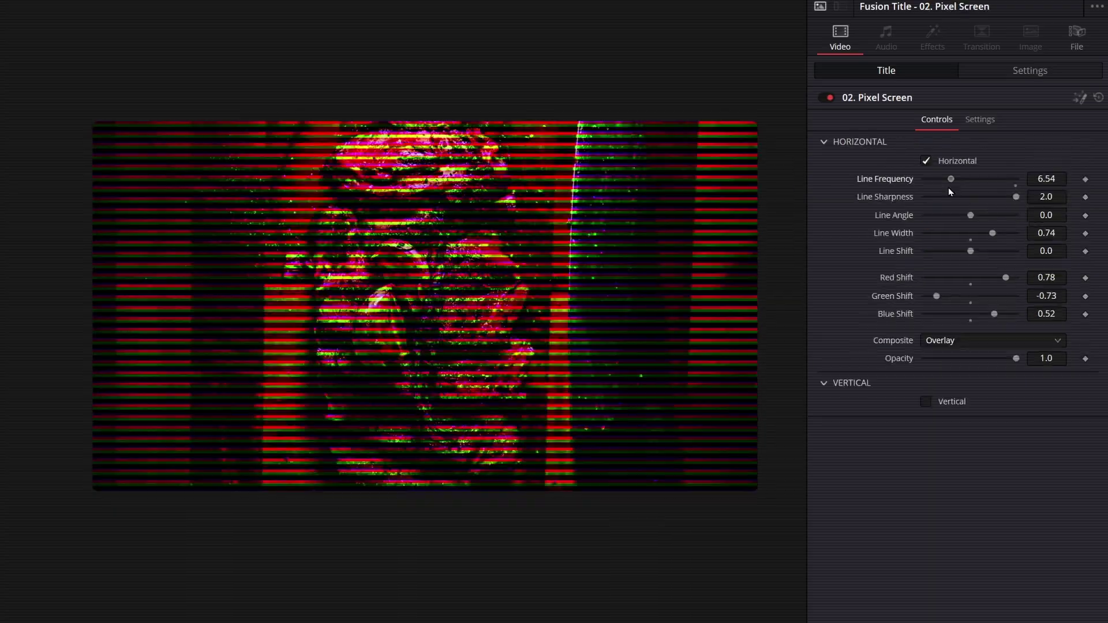
pyautogui.moveTo(948, 188); pyautogui.dragTo(957, 188)
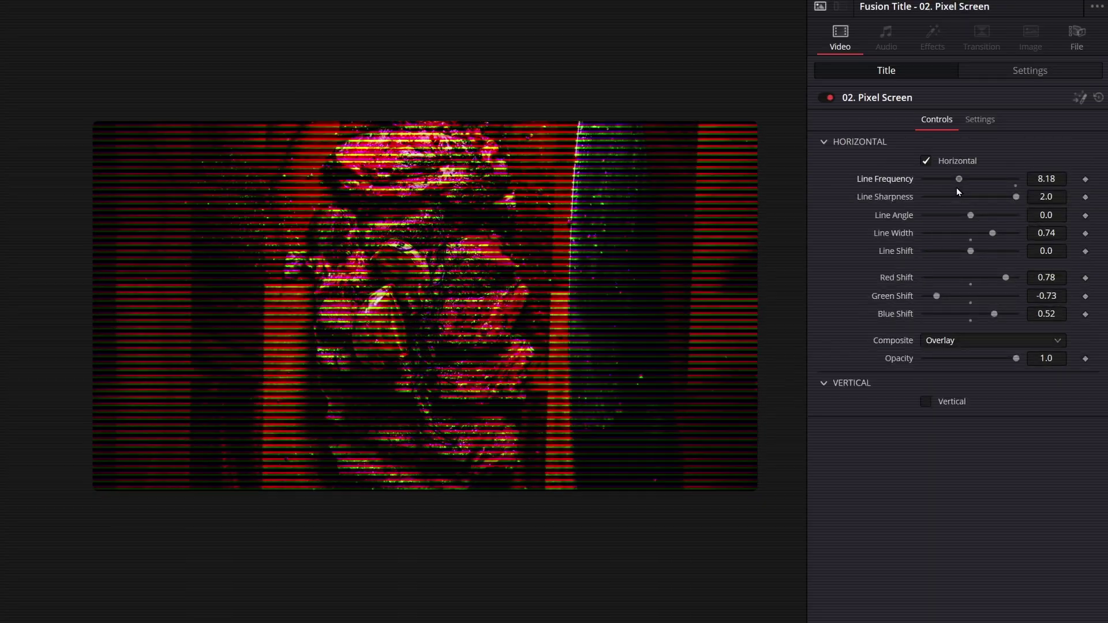